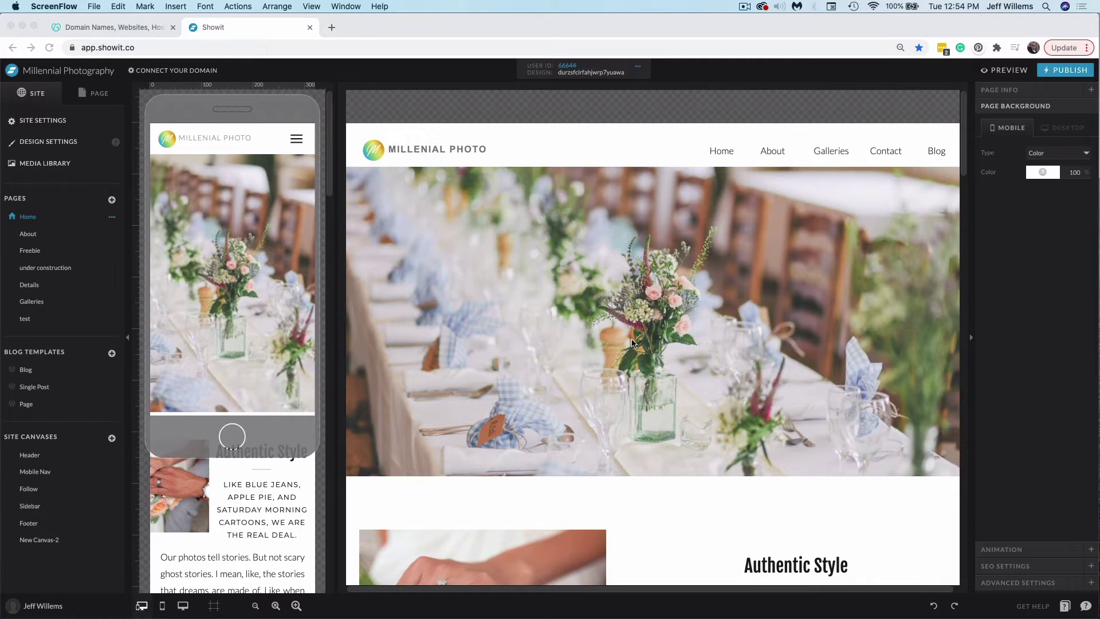
# - Bring the Chrome window holding the GoDaddy tab to the front
pyautogui.click(135, 36)
# - Open My Products from the GoDaddy account menu and scroll to the sampledomain3.com and sampledomain.me domains
pyautogui.click(137, 32)
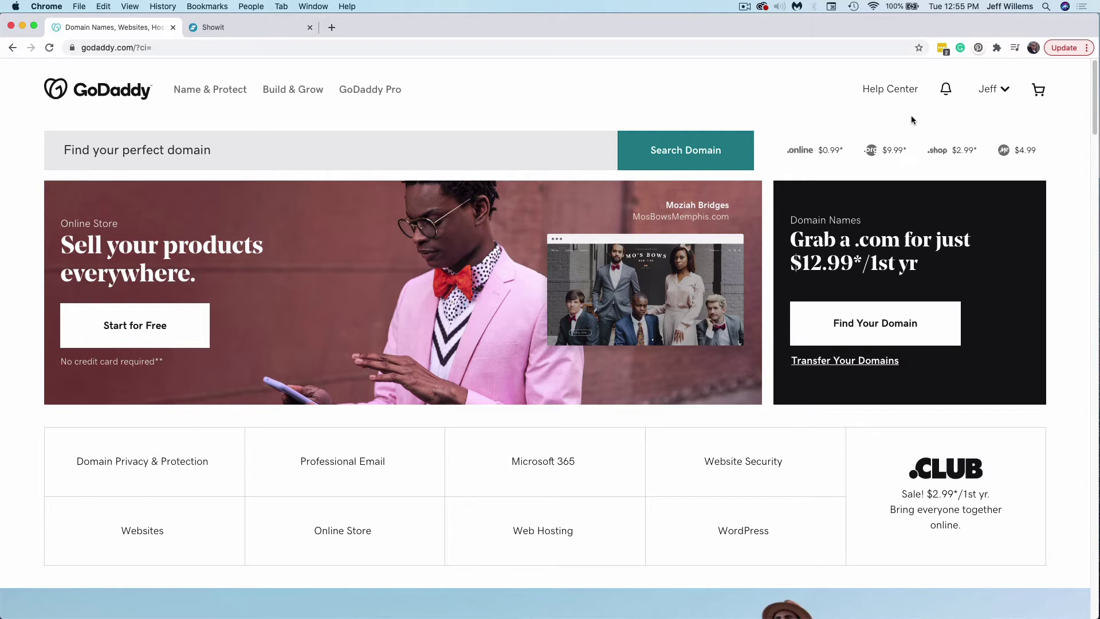
pyautogui.click(1007, 93)
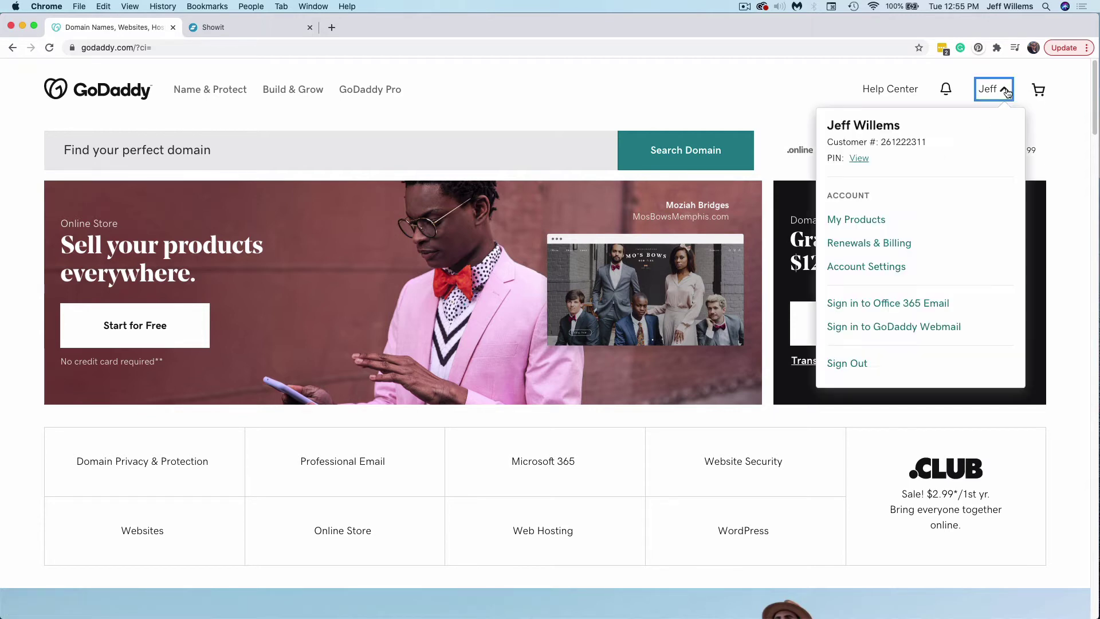
pyautogui.click(885, 223)
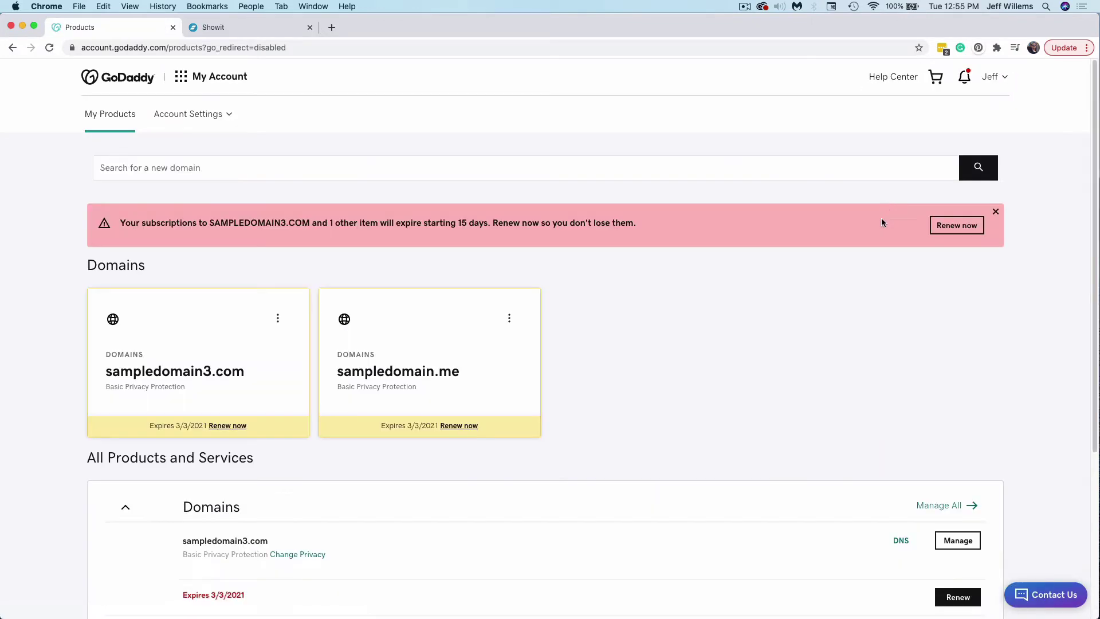
pyautogui.scroll(-3, 860, 241)
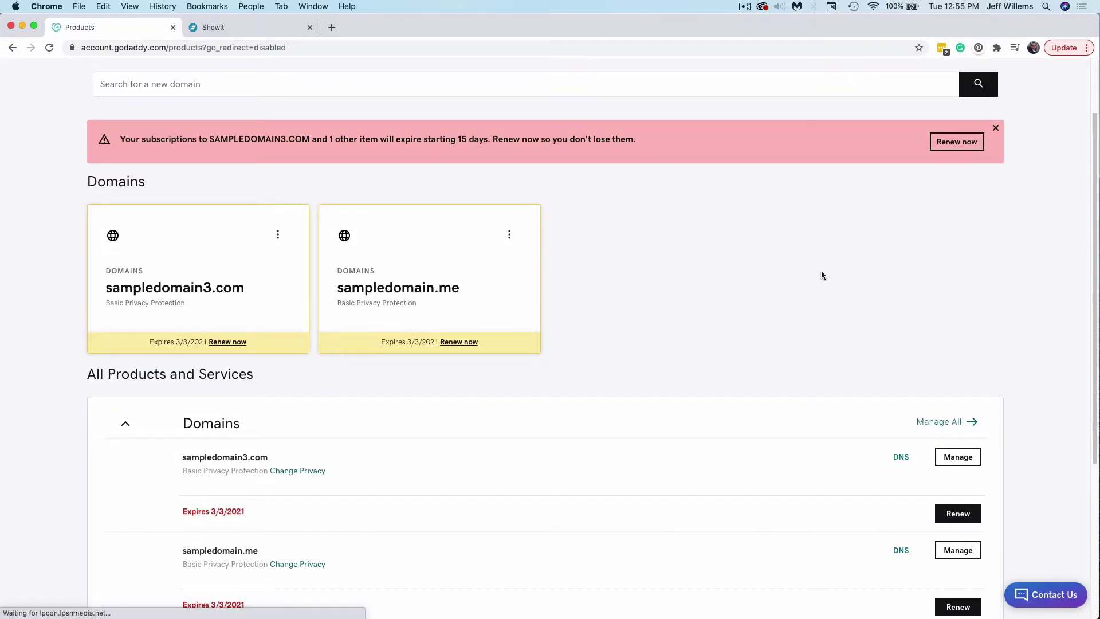
pyautogui.scroll(-1, 820, 271)
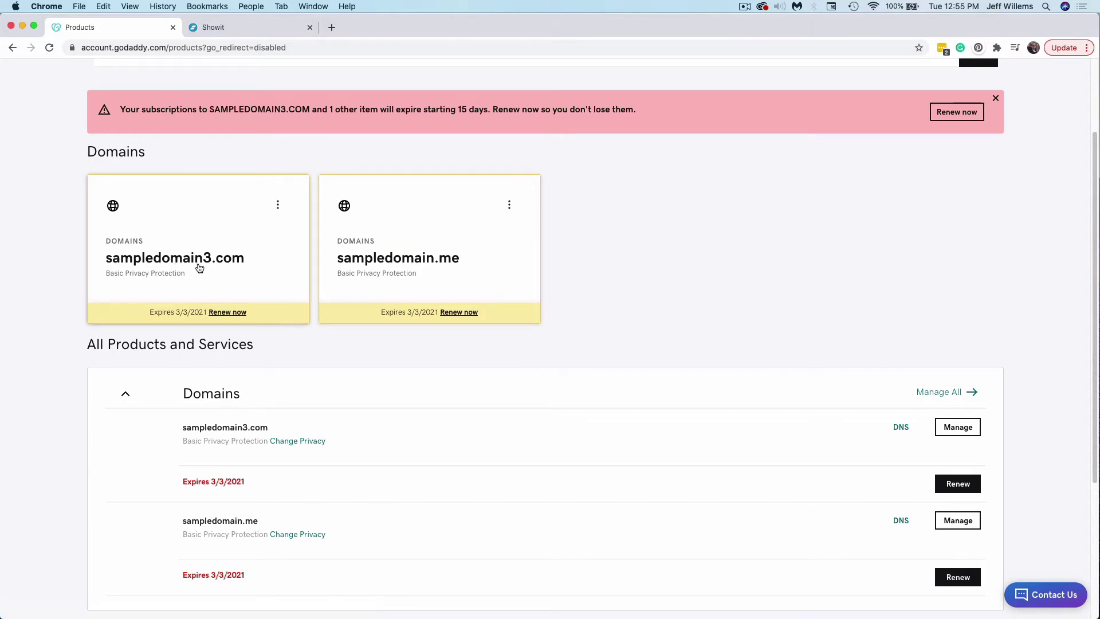
pyautogui.scroll(-2, 471, 361)
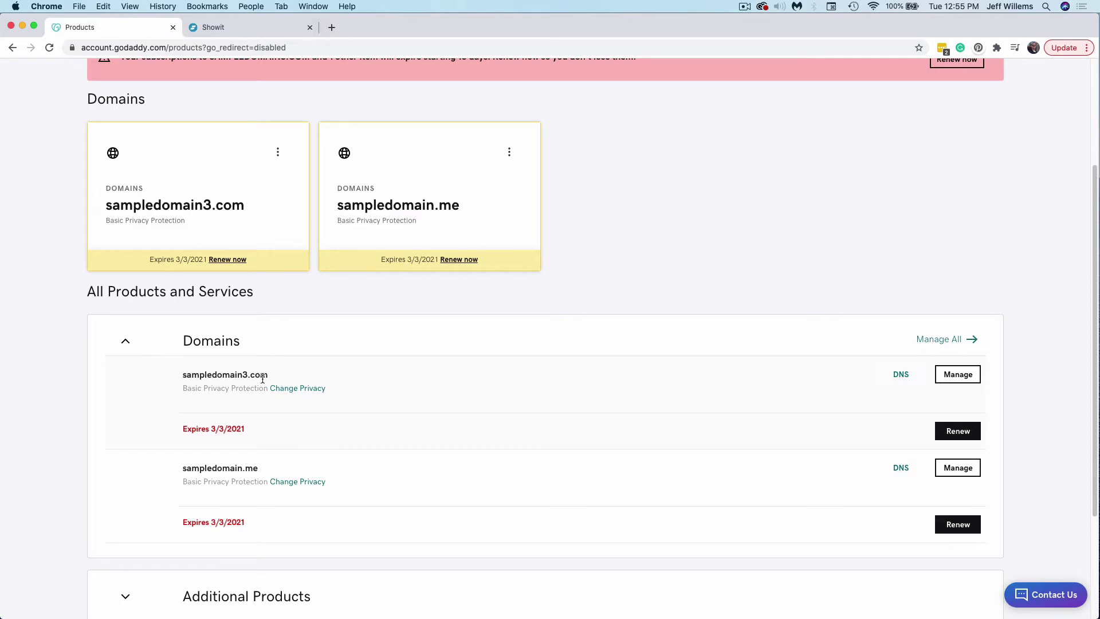
# - Open the DNS Management page for sampledomain3.com
pyautogui.click(901, 376)
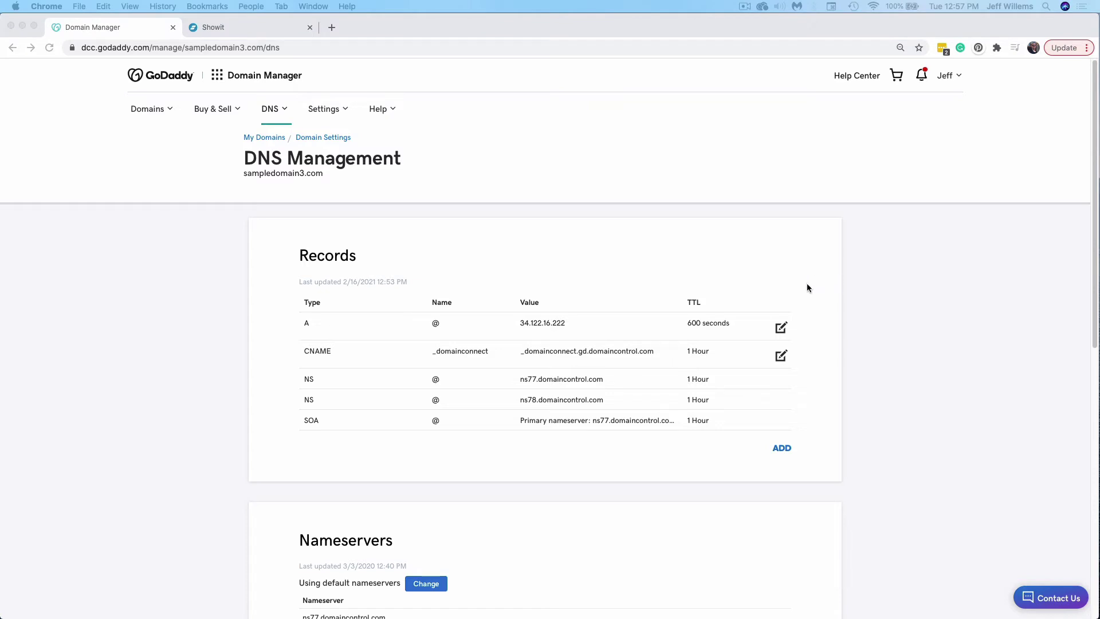
# - Change the root A record's target from 34.122.16.222 to 75.101.134.27 and save it
pyautogui.click(784, 328)
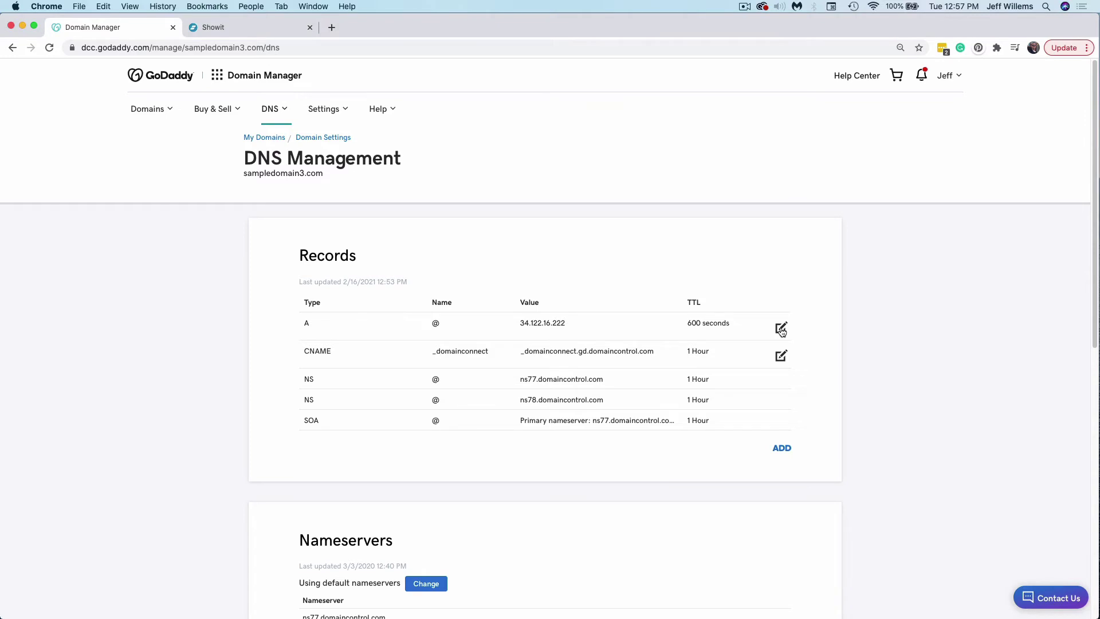
pyautogui.click(781, 328)
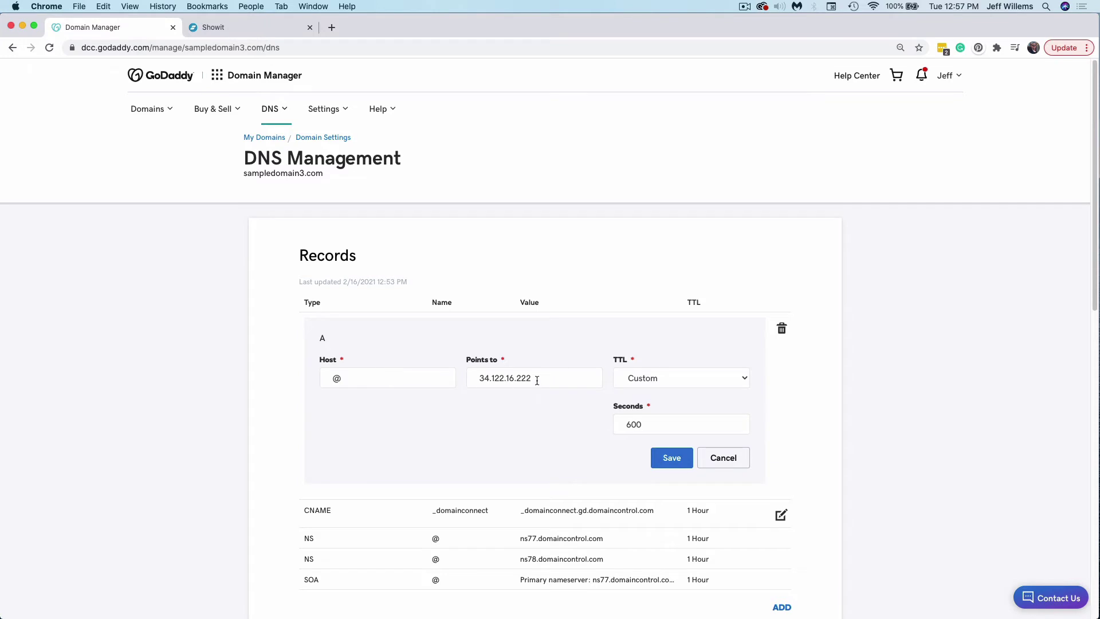
pyautogui.moveTo(533, 378); pyautogui.dragTo(472, 380)
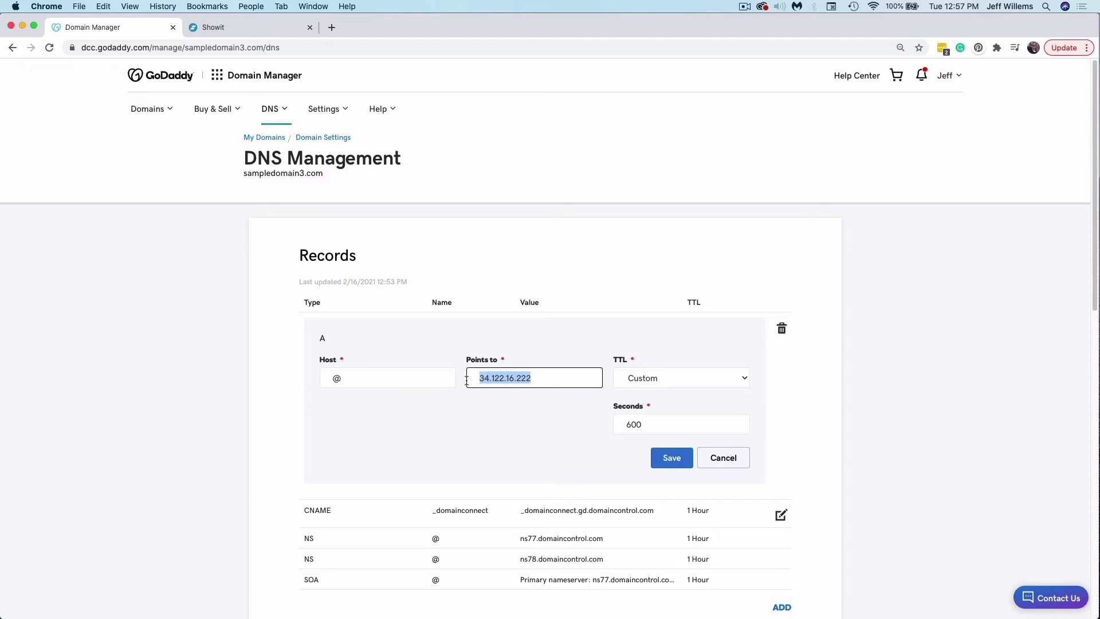
pyautogui.write('75.101.134.27')
pyautogui.click(674, 458)
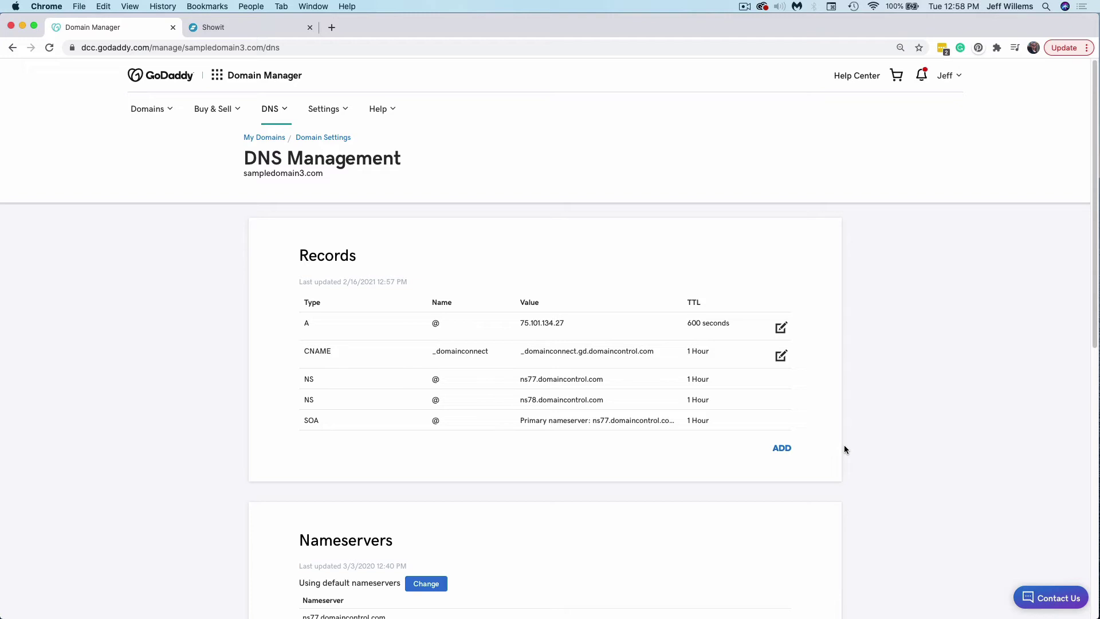
# - Add an A record with host * pointing to 75.101.134.27 at a 1 Hour TTL
pyautogui.click(783, 449)
pyautogui.click(440, 477)
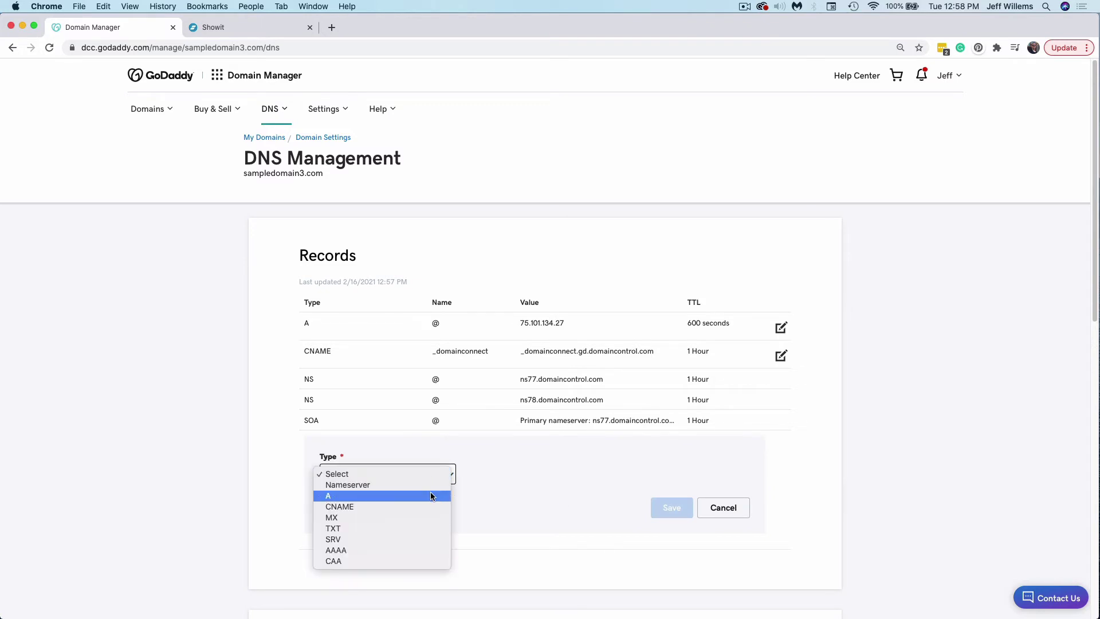
pyautogui.click(431, 496)
pyautogui.click(499, 472)
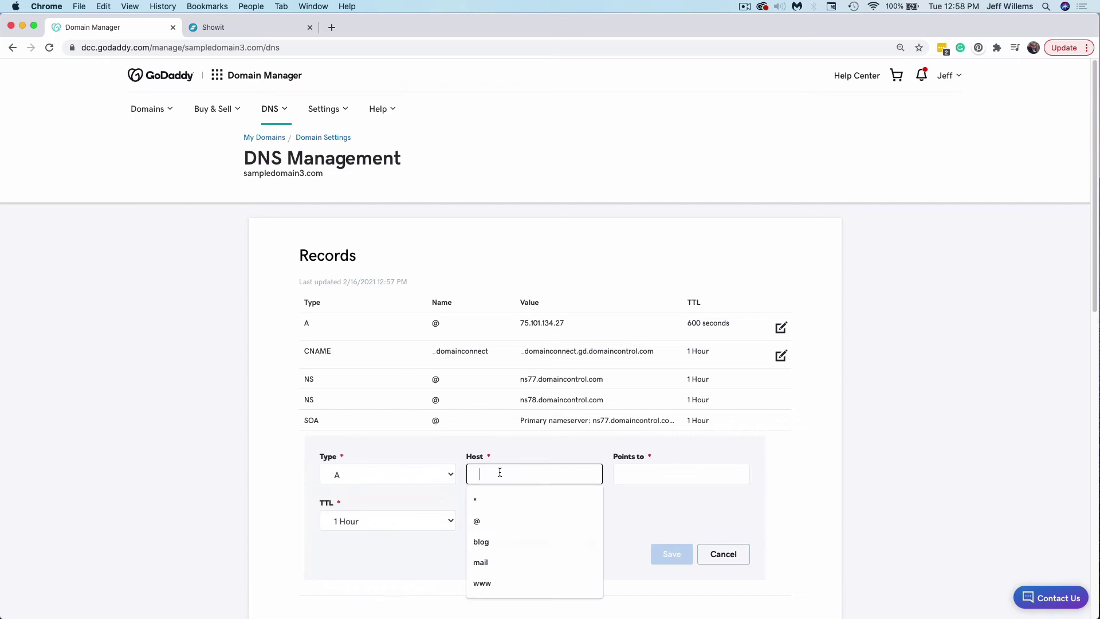
pyautogui.write('*')
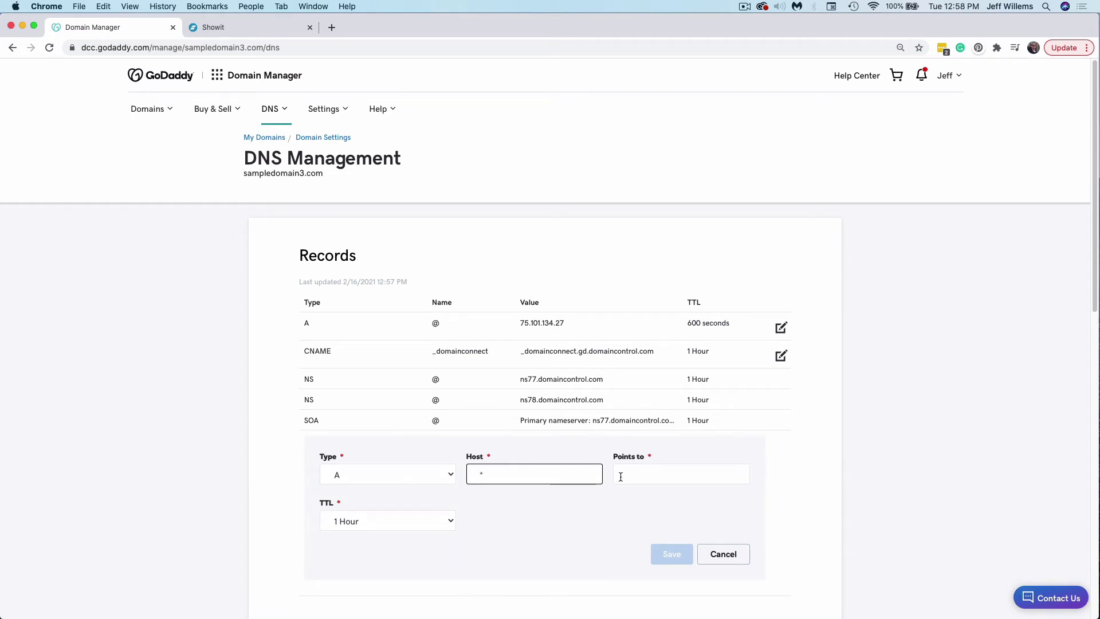
pyautogui.click(636, 474)
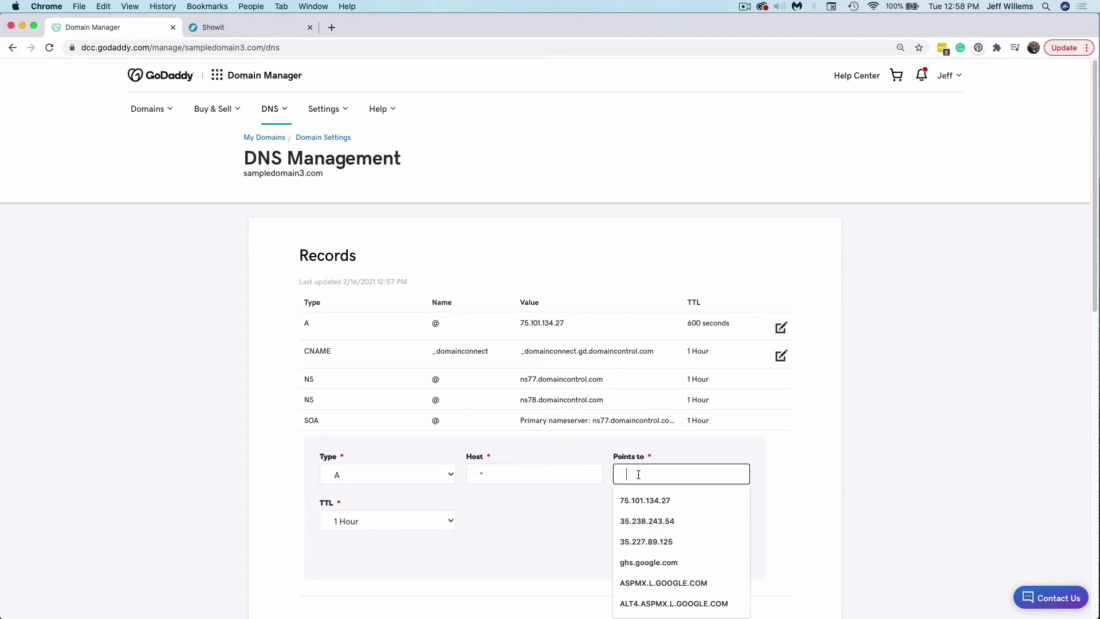
pyautogui.click(682, 501)
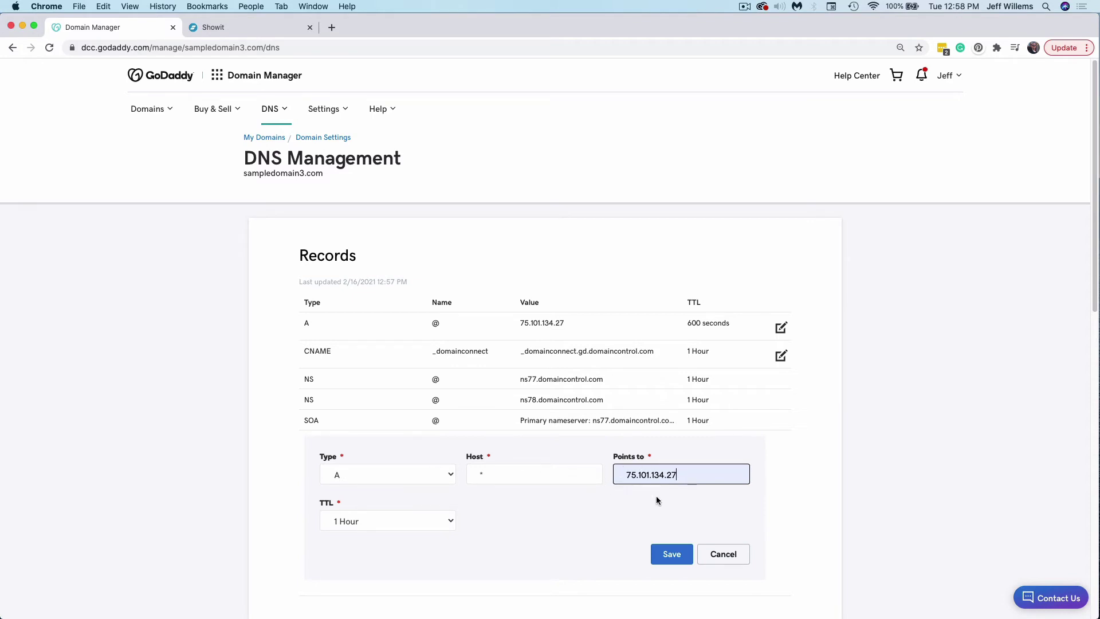
pyautogui.press('Return')
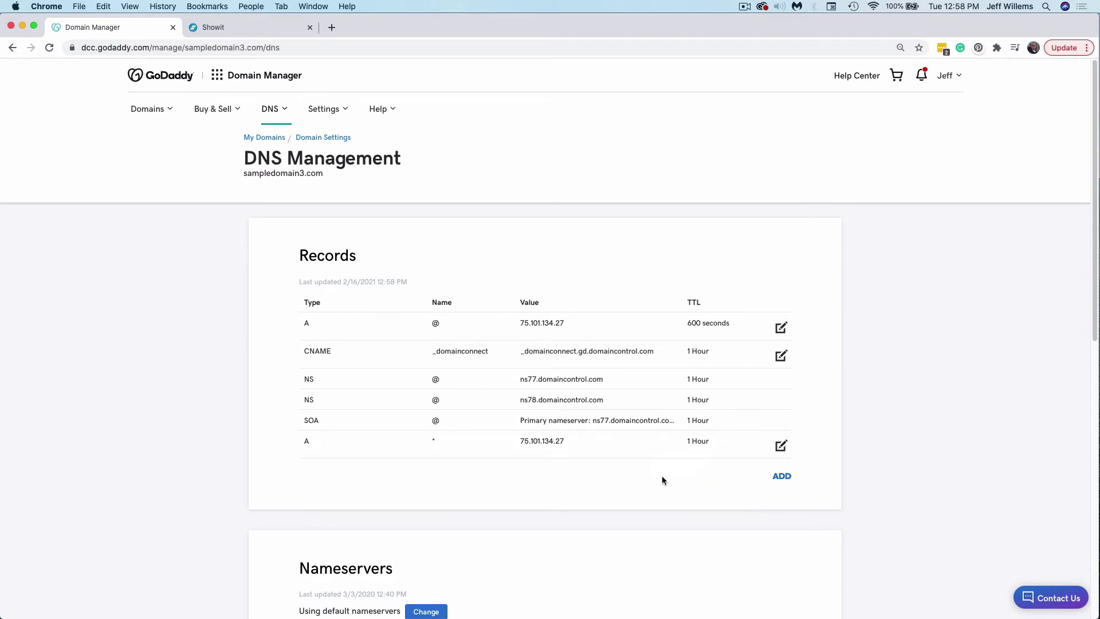
pyautogui.click(782, 477)
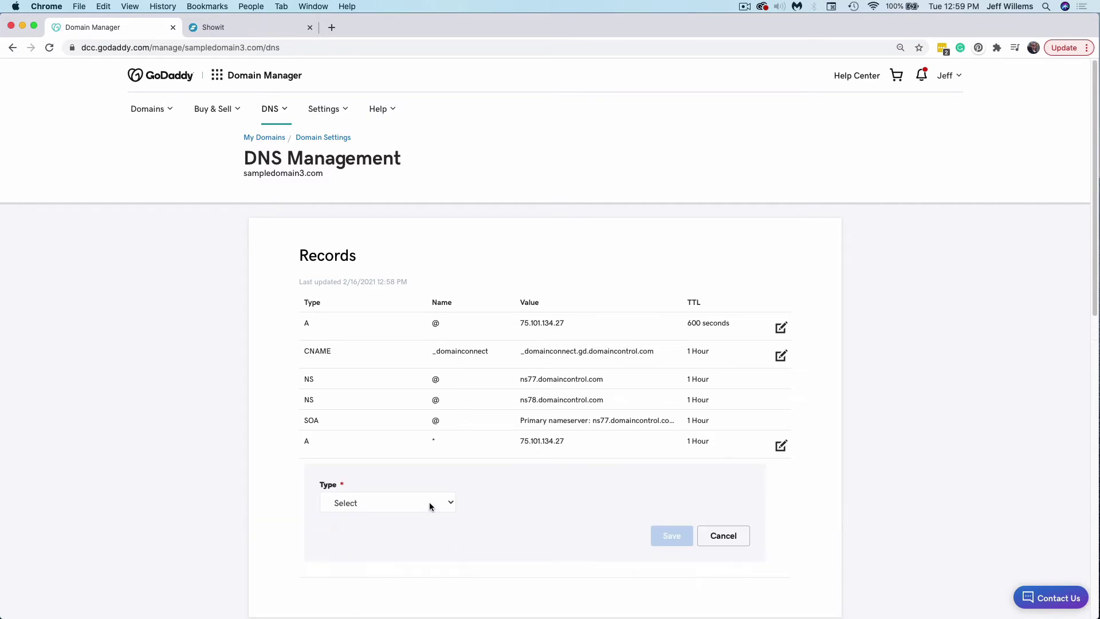
pyautogui.click(409, 503)
pyautogui.click(400, 535)
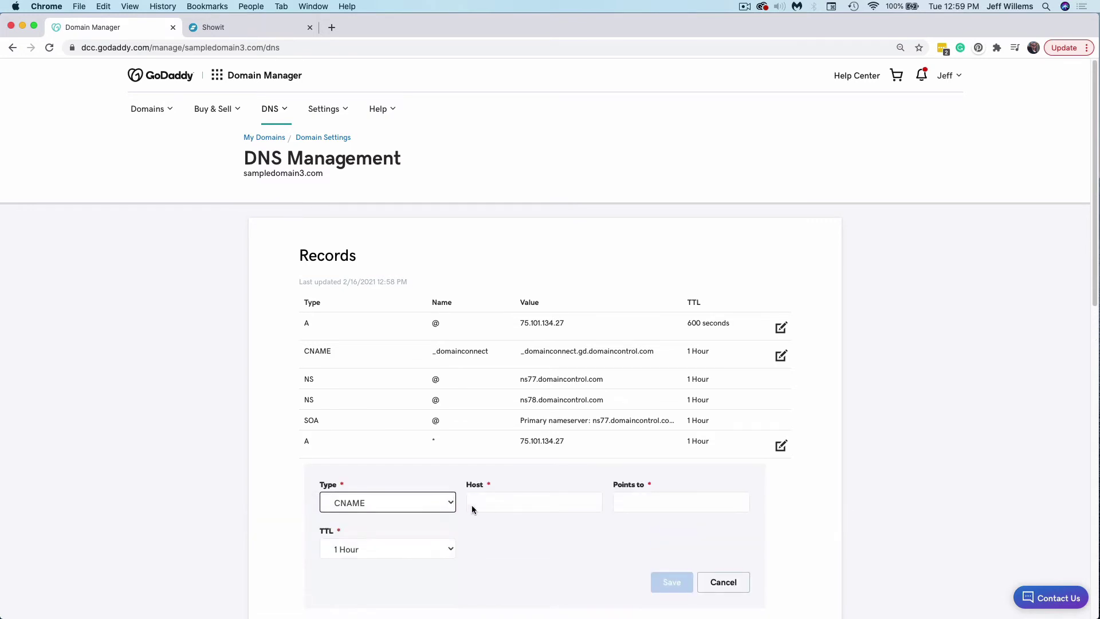
pyautogui.click(490, 504)
pyautogui.write('www')
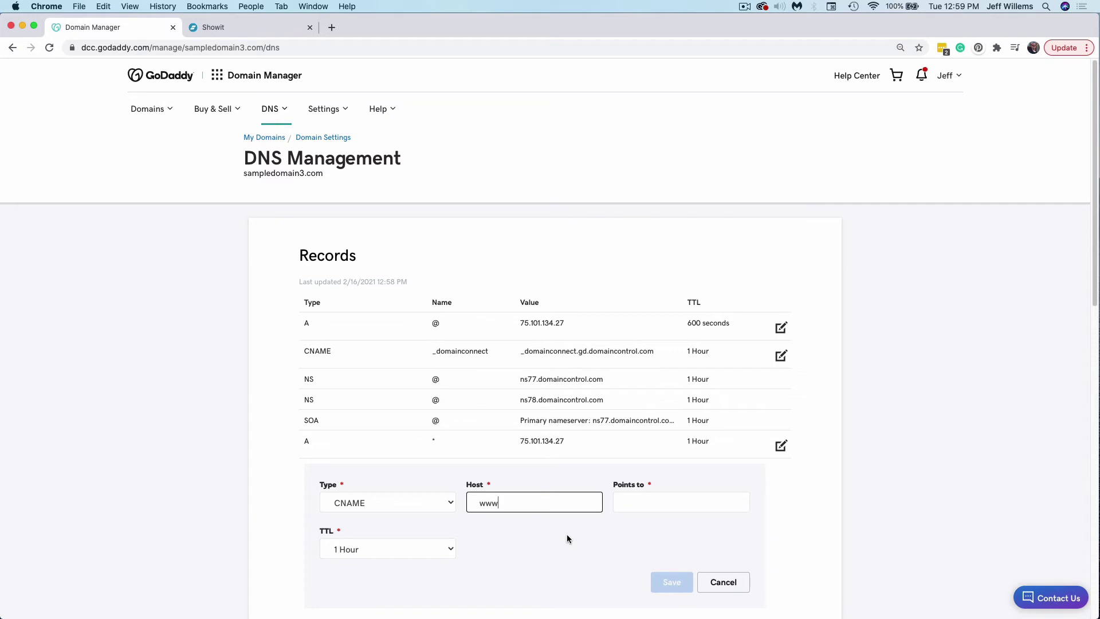
# - Paste the copied domain sampledomain3.com as the www CNAME's target and save the record
pyautogui.click(659, 508)
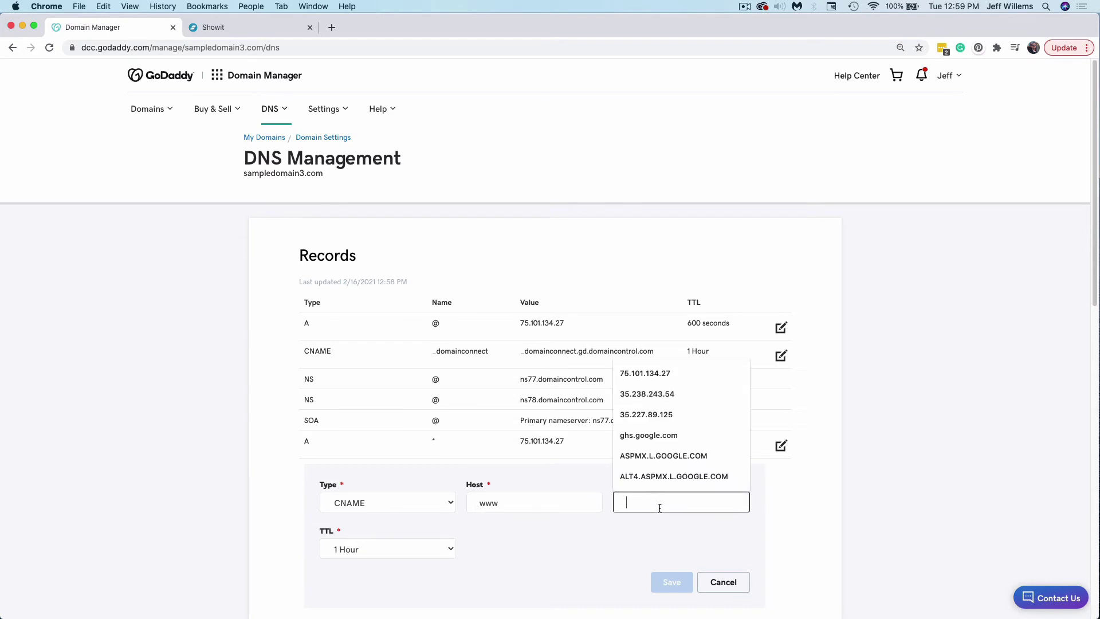
pyautogui.click(647, 519)
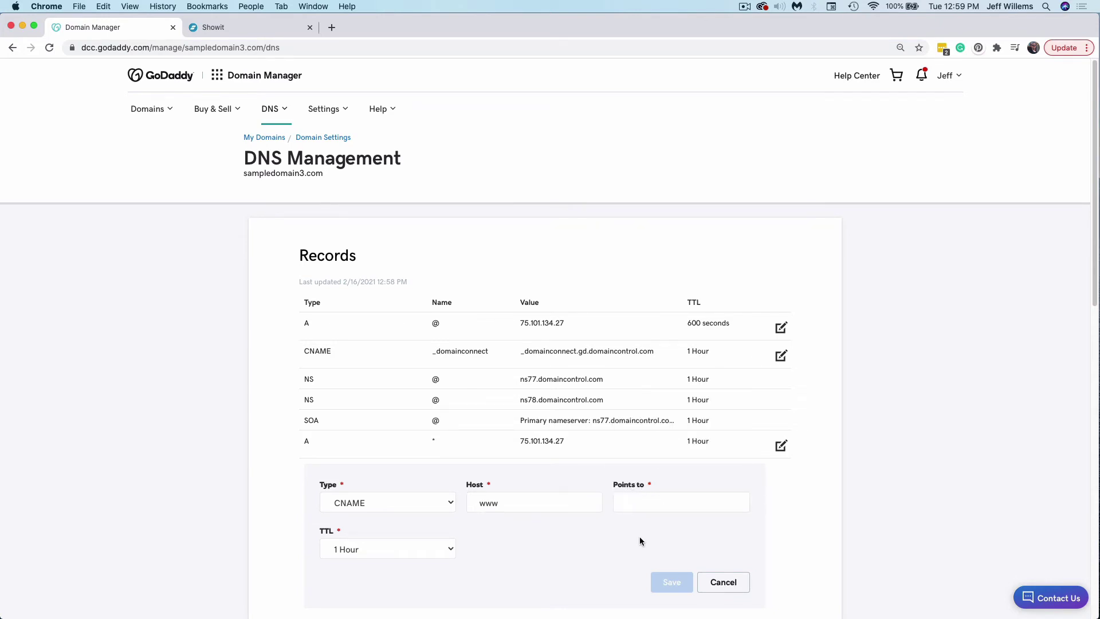
pyautogui.moveTo(326, 175); pyautogui.dragTo(242, 177)
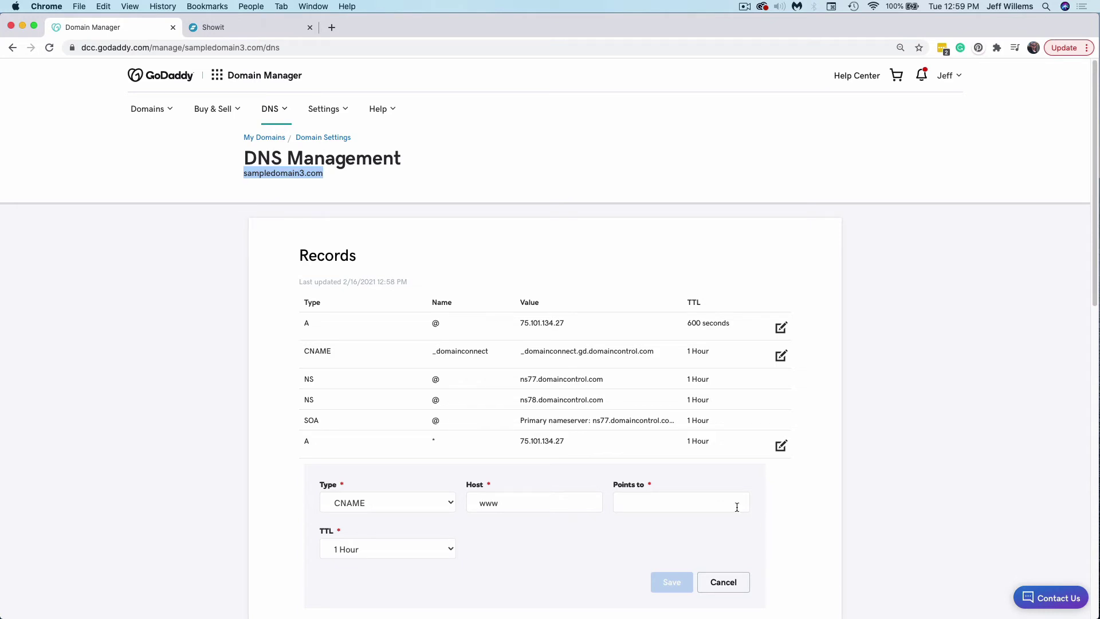
pyautogui.rightClick(314, 179)
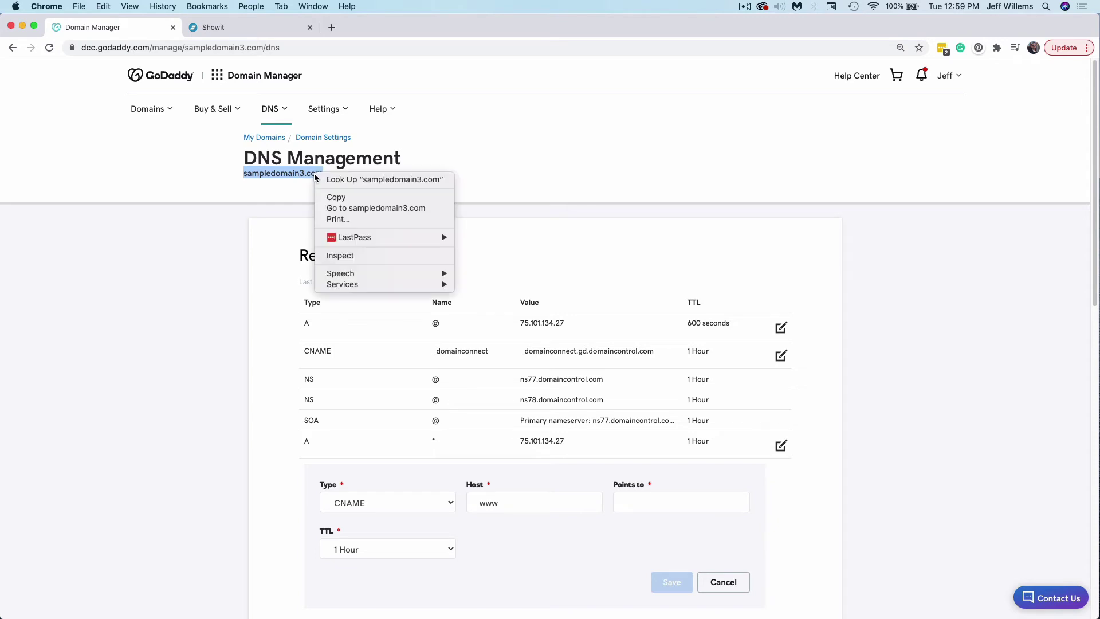
pyautogui.click(340, 196)
pyautogui.click(645, 507)
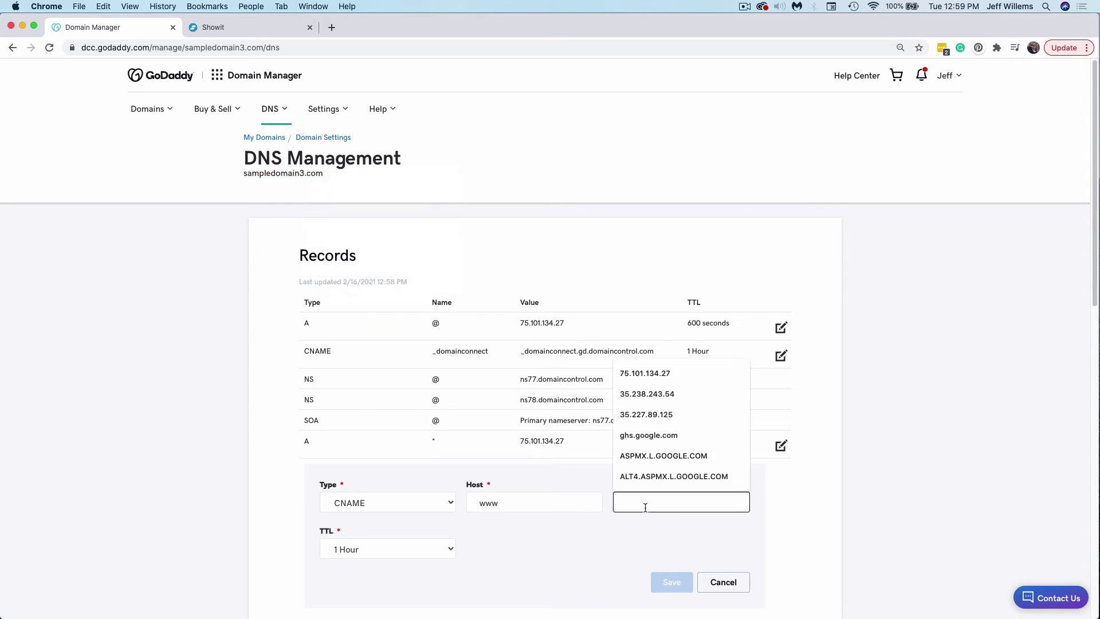
pyautogui.press('super+v')
pyautogui.click(679, 582)
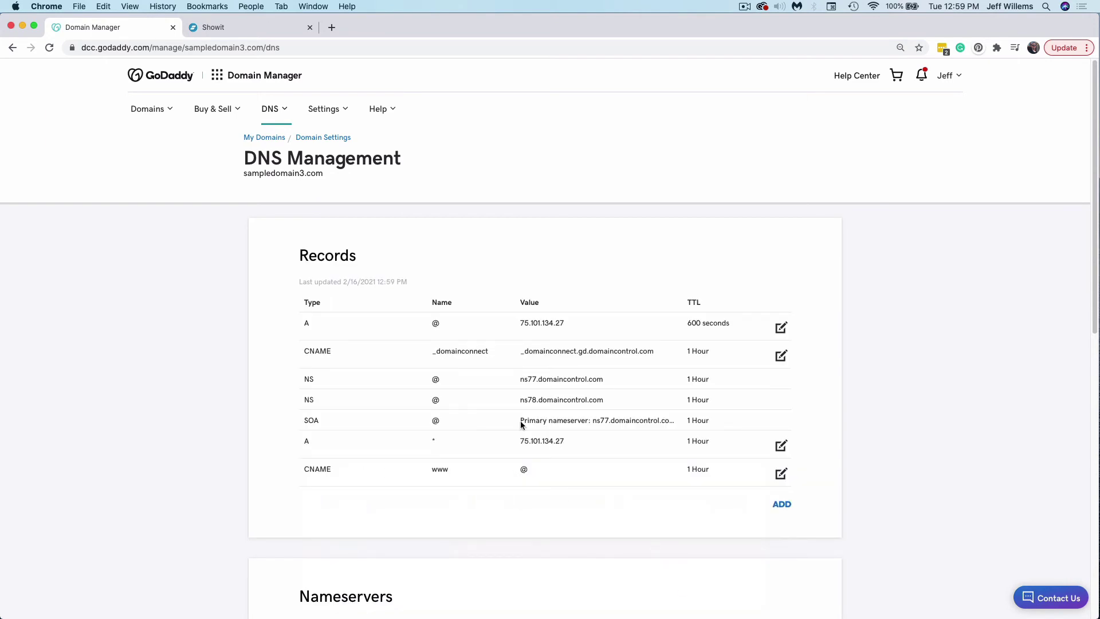
pyautogui.moveTo(297, 321); pyautogui.dragTo(563, 323)
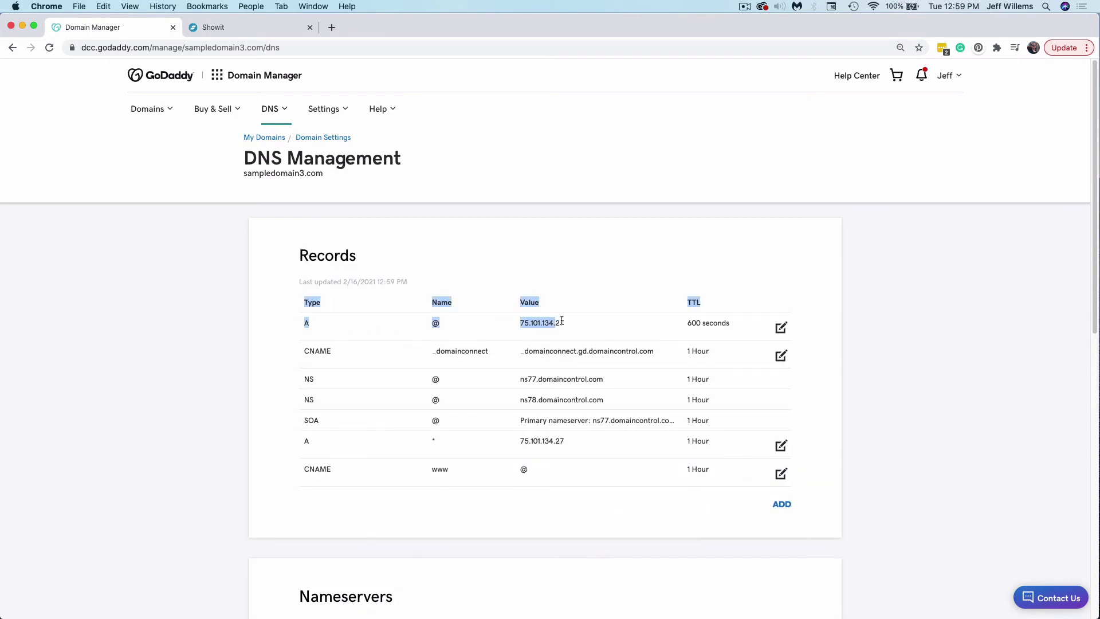
pyautogui.click(620, 299)
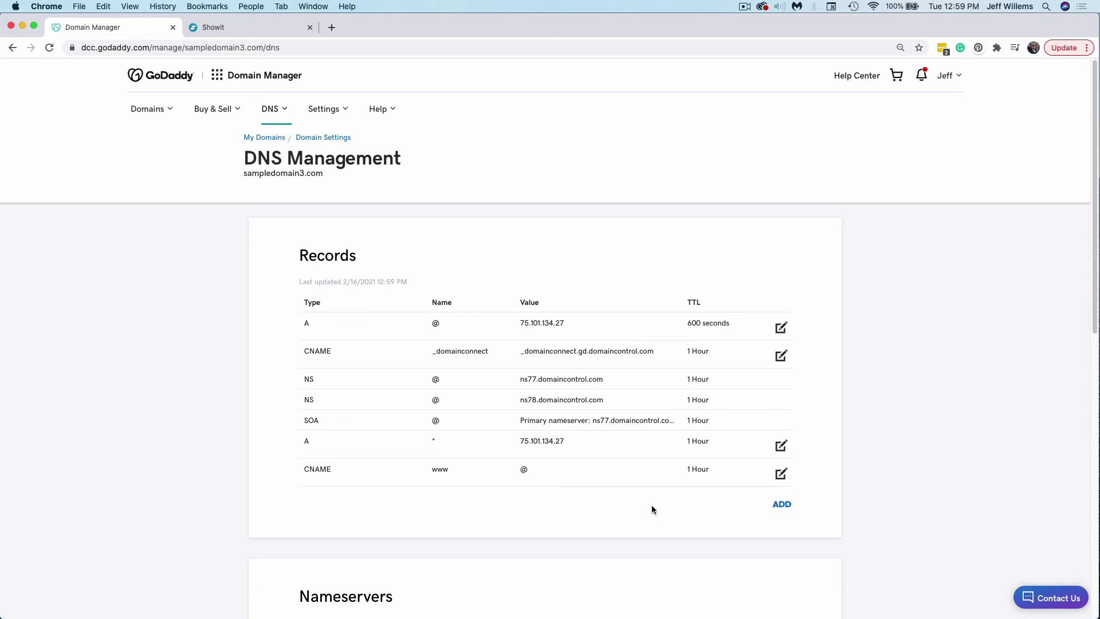
pyautogui.moveTo(302, 467); pyautogui.dragTo(543, 488)
pyautogui.click(543, 488)
pyautogui.moveTo(325, 175); pyautogui.dragTo(247, 177)
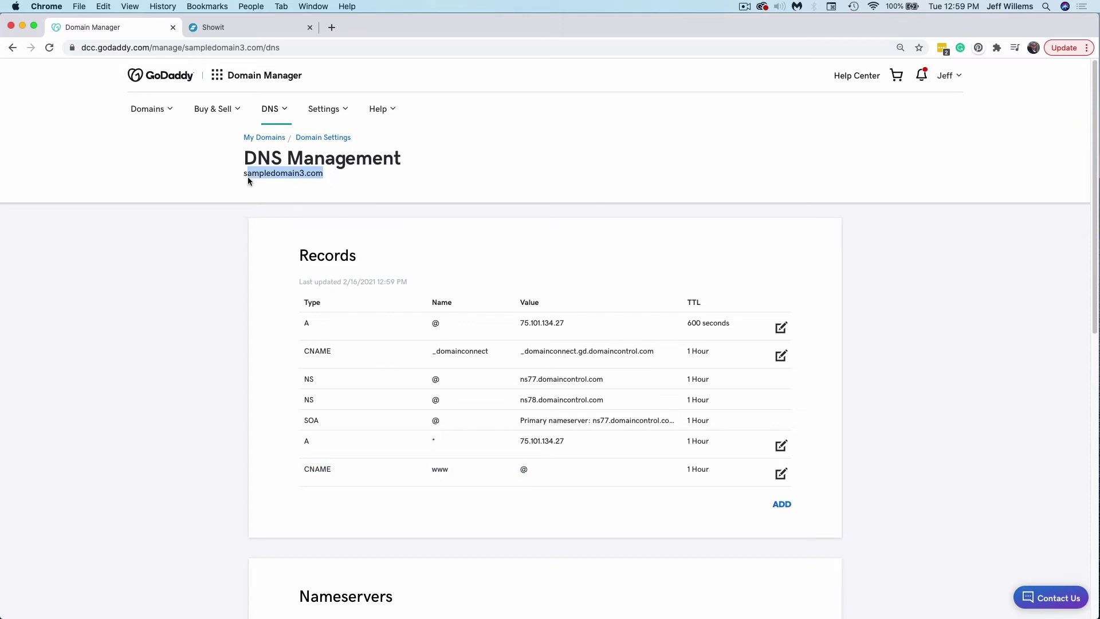
pyautogui.click(382, 475)
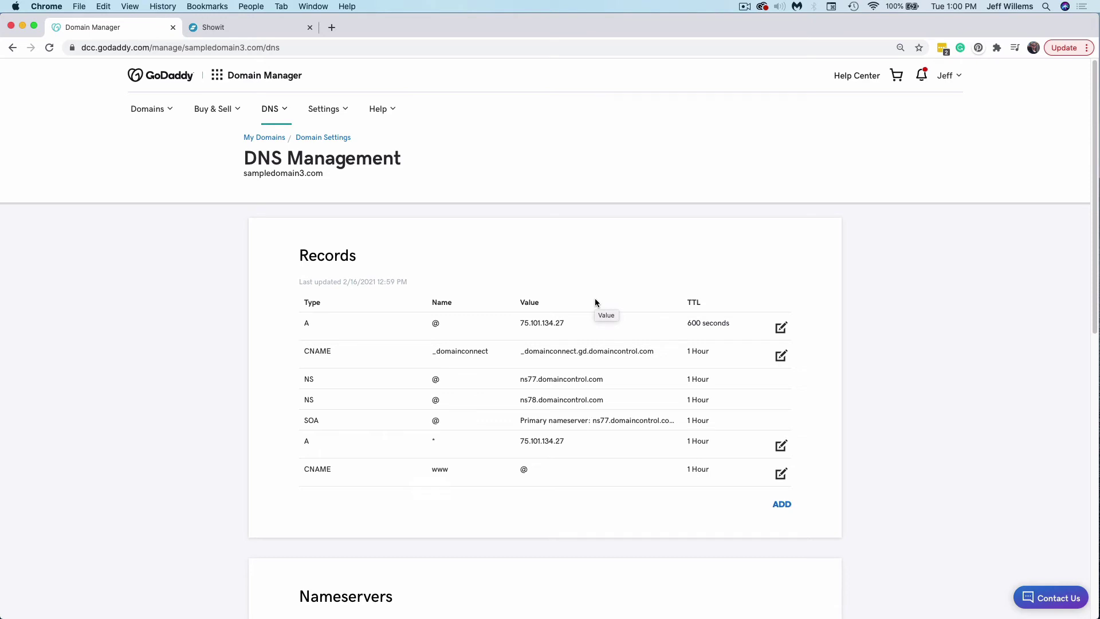
# - Begin a new A record, then highlight the existing A record's IP and the domain name
pyautogui.click(782, 504)
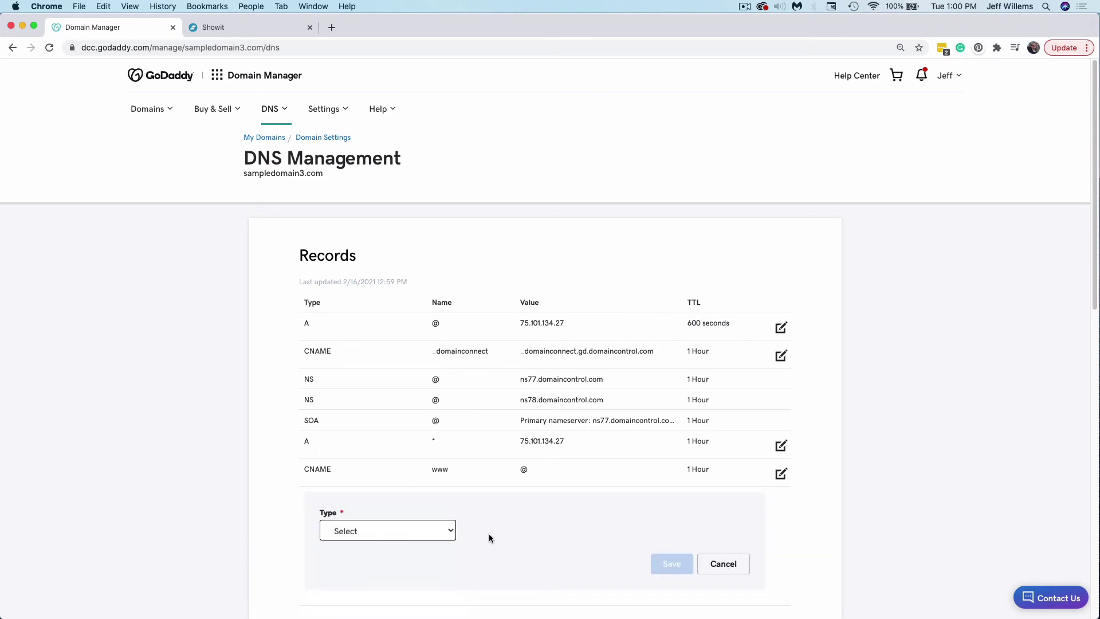
pyautogui.click(453, 532)
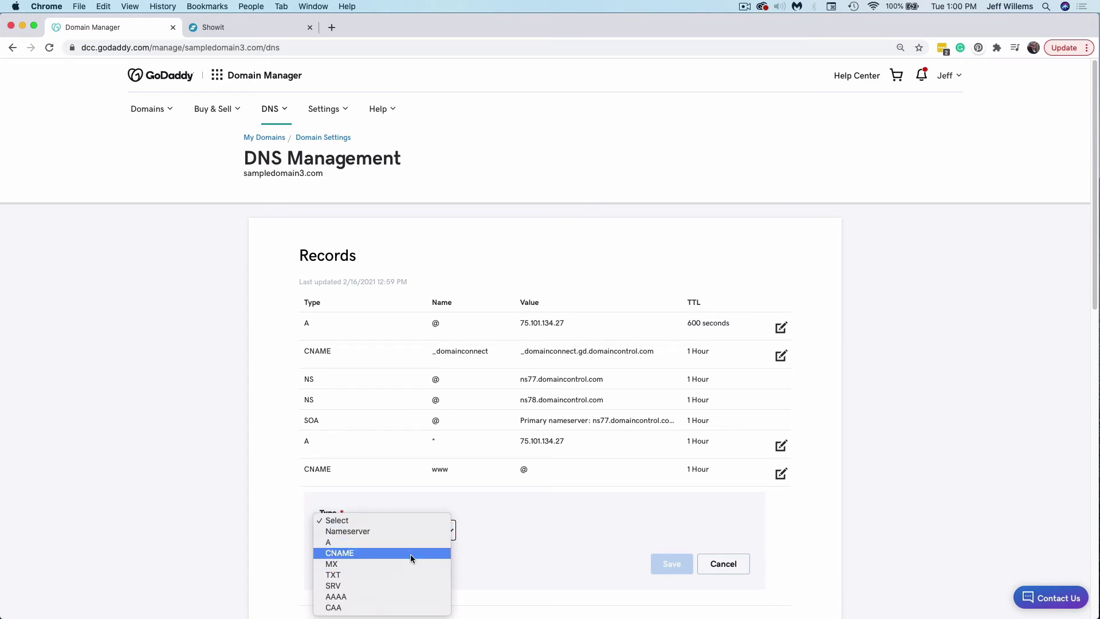
pyautogui.click(362, 543)
pyautogui.click(509, 550)
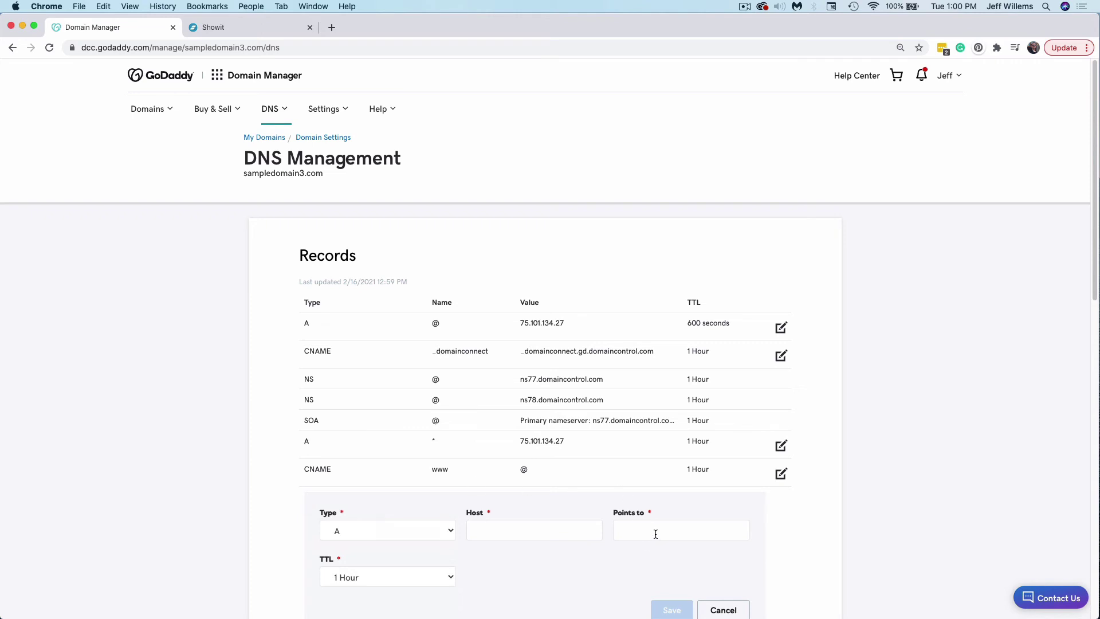
pyautogui.moveTo(566, 324); pyautogui.dragTo(517, 324)
pyautogui.click(591, 331)
pyautogui.moveTo(324, 173); pyautogui.dragTo(249, 177)
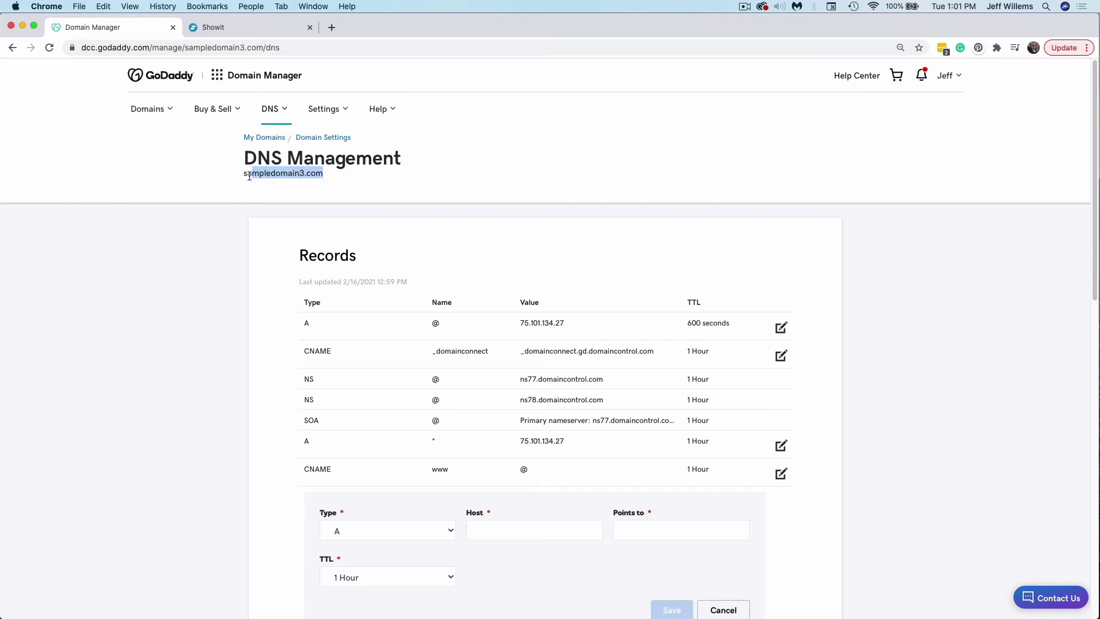
# - Leave the new A record unsaved and review the root and wildcard A record rows
pyautogui.click(304, 527)
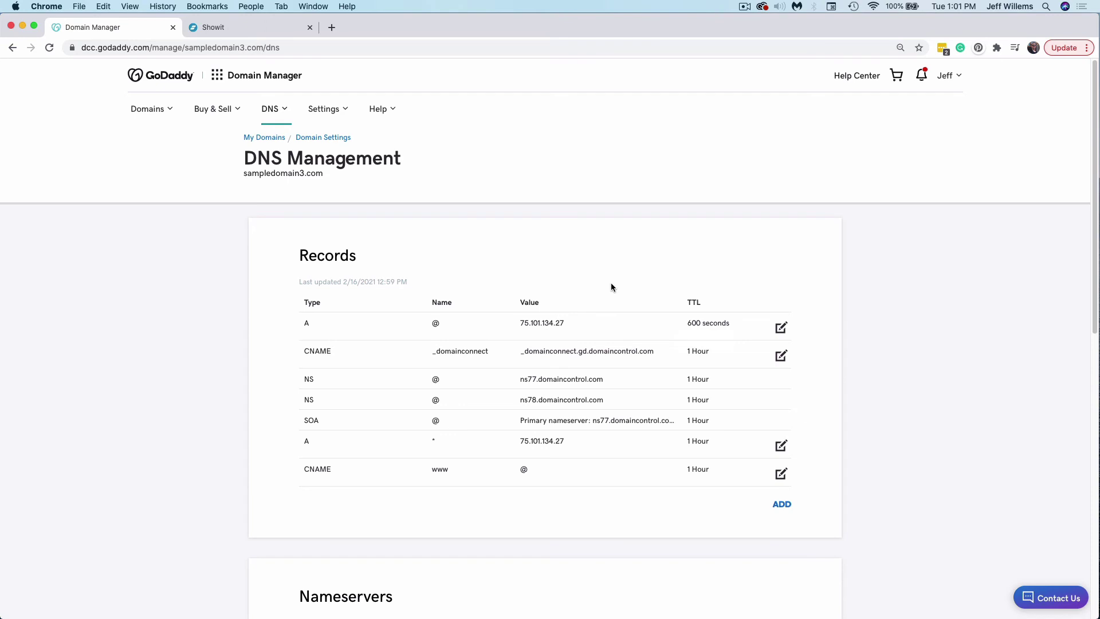
pyautogui.moveTo(576, 326); pyautogui.dragTo(267, 322)
pyautogui.click(269, 322)
pyautogui.moveTo(304, 444); pyautogui.dragTo(310, 443)
pyautogui.click(302, 448)
# - In Showit's domain settings, select sampledomain3.com as the custom domain, save, and begin publishing
pyautogui.click(252, 30)
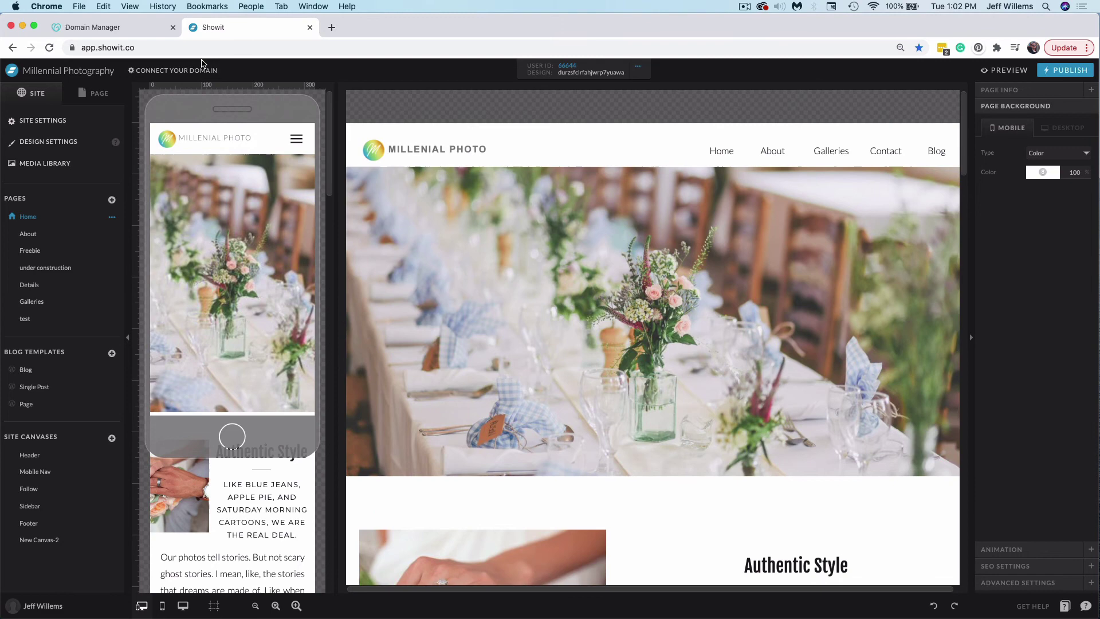
pyautogui.click(203, 71)
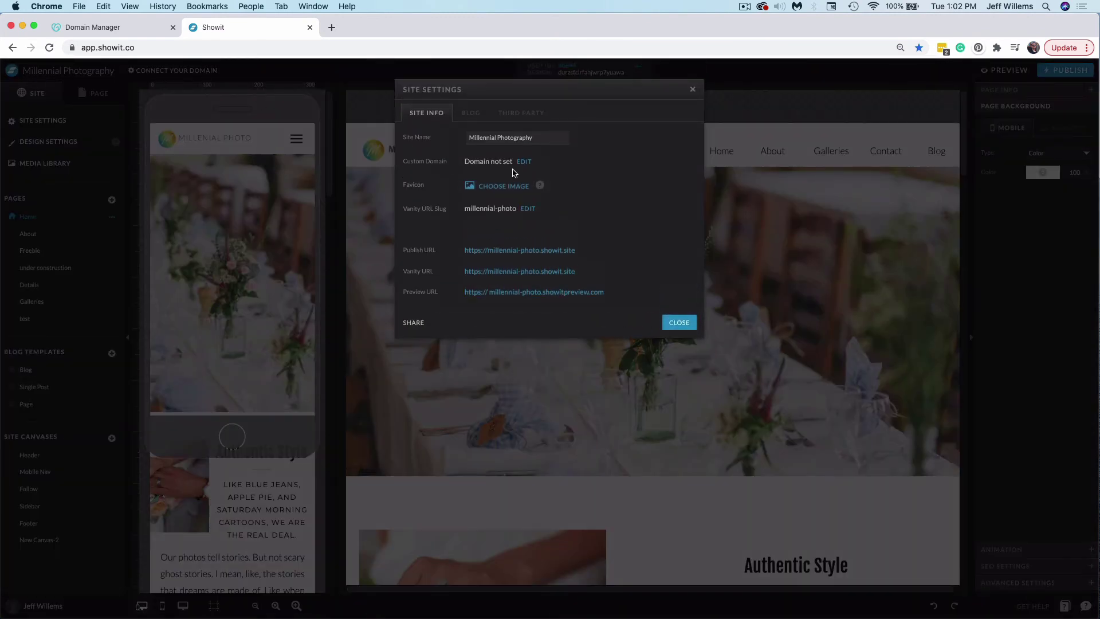
pyautogui.click(522, 167)
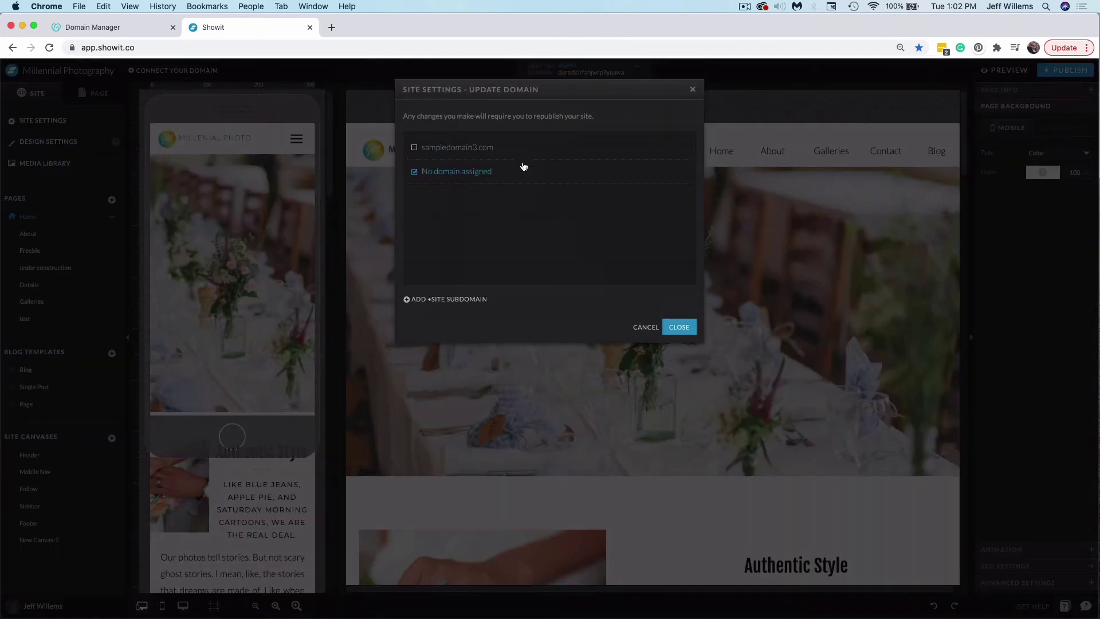
pyautogui.click(490, 152)
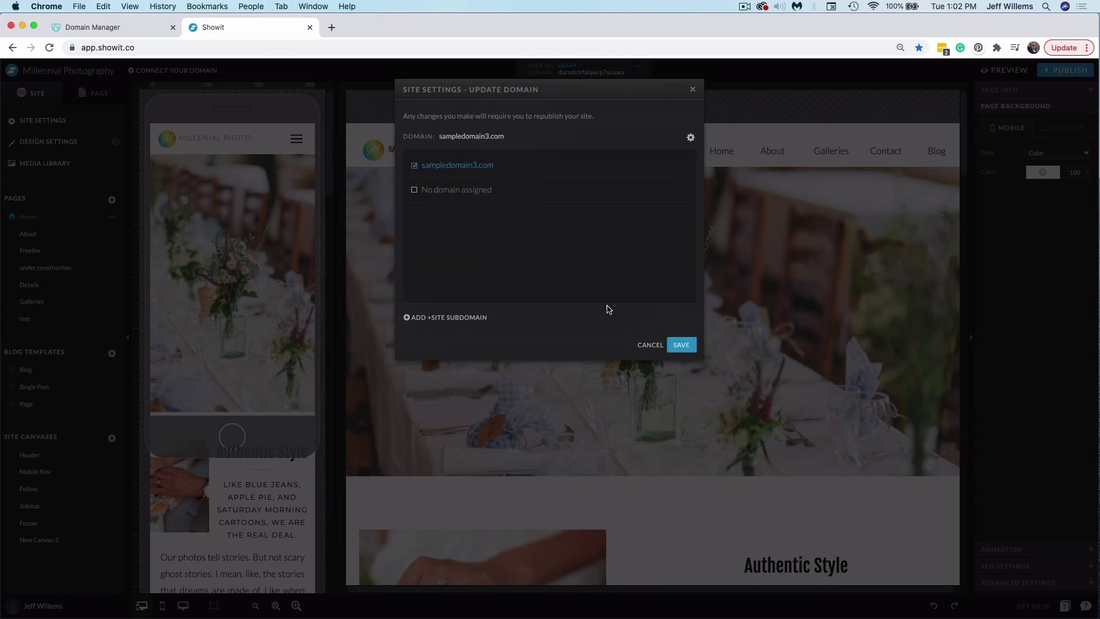
pyautogui.click(682, 346)
pyautogui.click(693, 89)
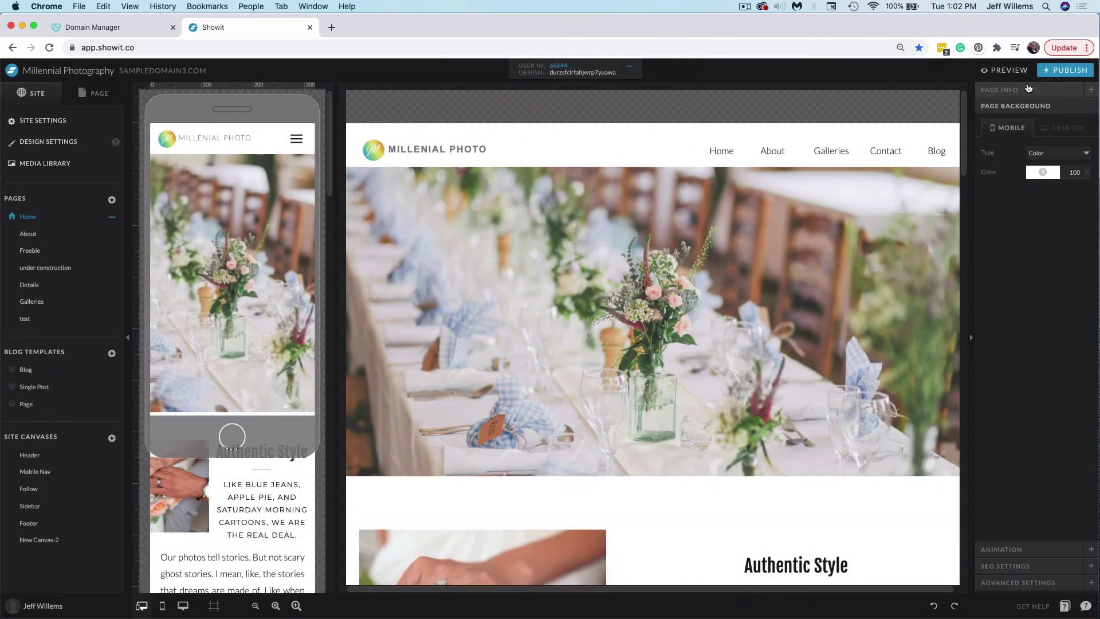
pyautogui.click(1065, 70)
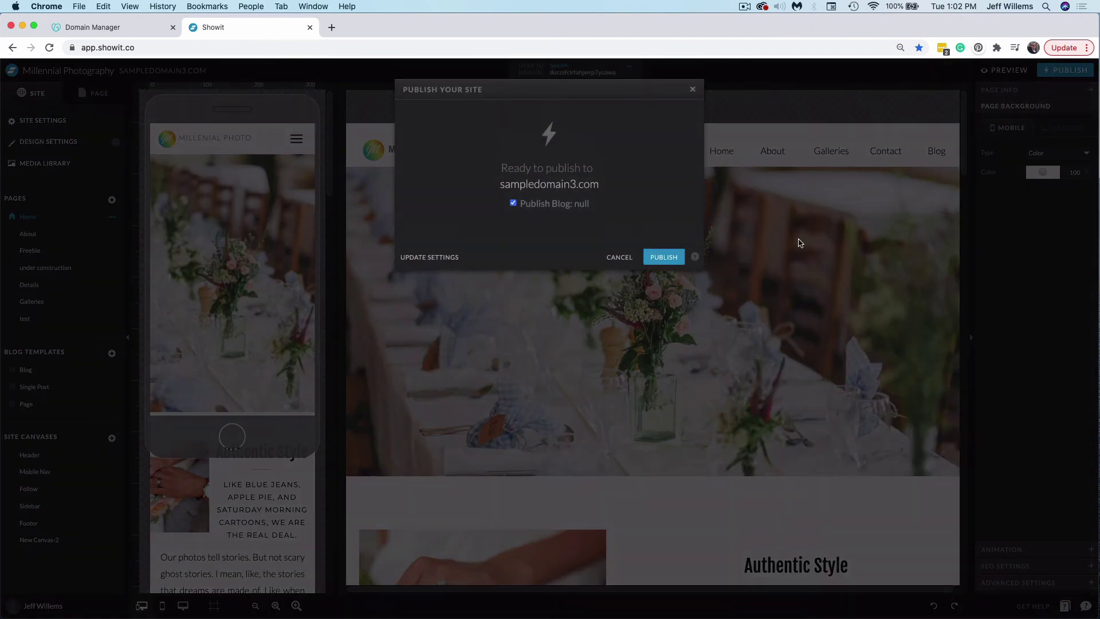
# - Publish the site with the Publish Blog option unchecked
pyautogui.click(513, 204)
pyautogui.click(660, 257)
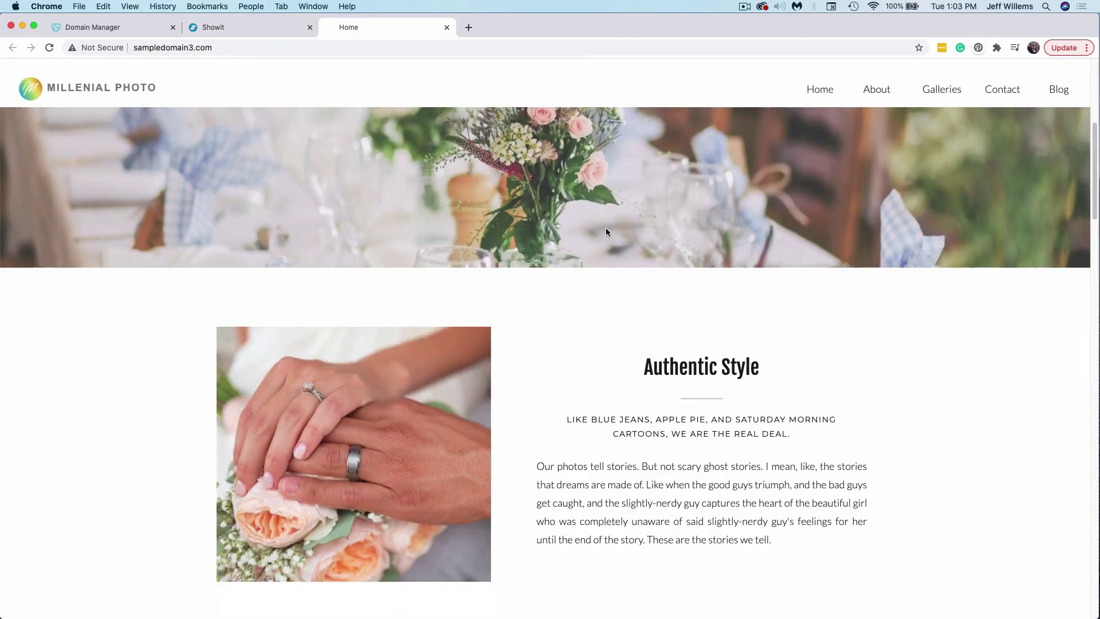
# - Scroll through the live Millennial Photo homepage at sampledomain3.com to confirm it loads
pyautogui.scroll(2, 606, 232)
pyautogui.scroll(4, 607, 236)
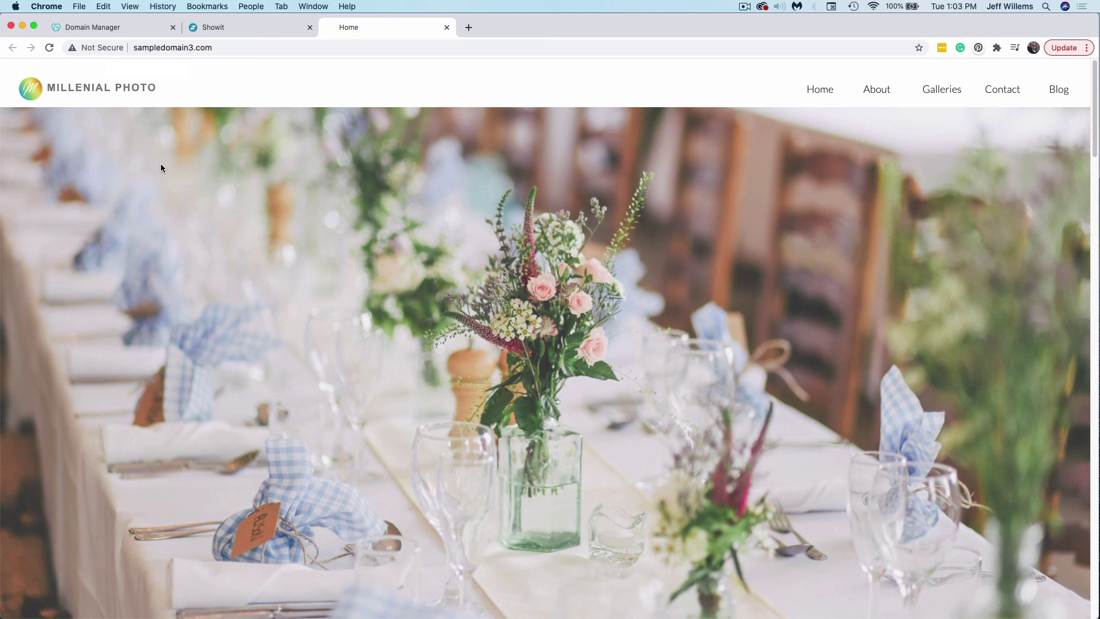
# - Return to the Showit tab and close the Whizz-Bang publish confirmation
pyautogui.click(213, 27)
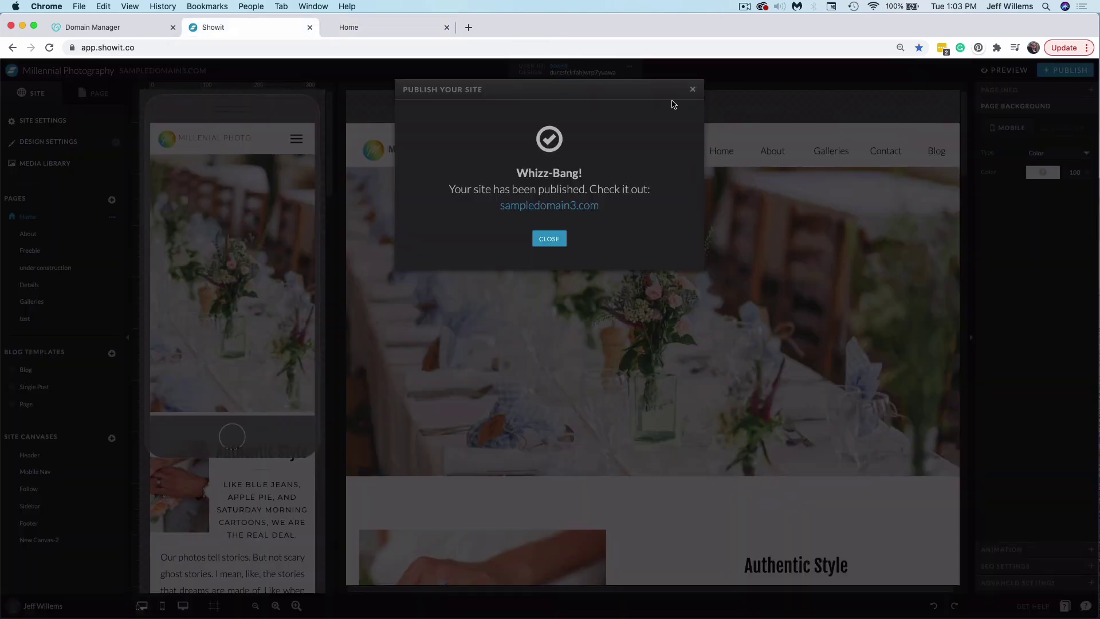
pyautogui.click(691, 91)
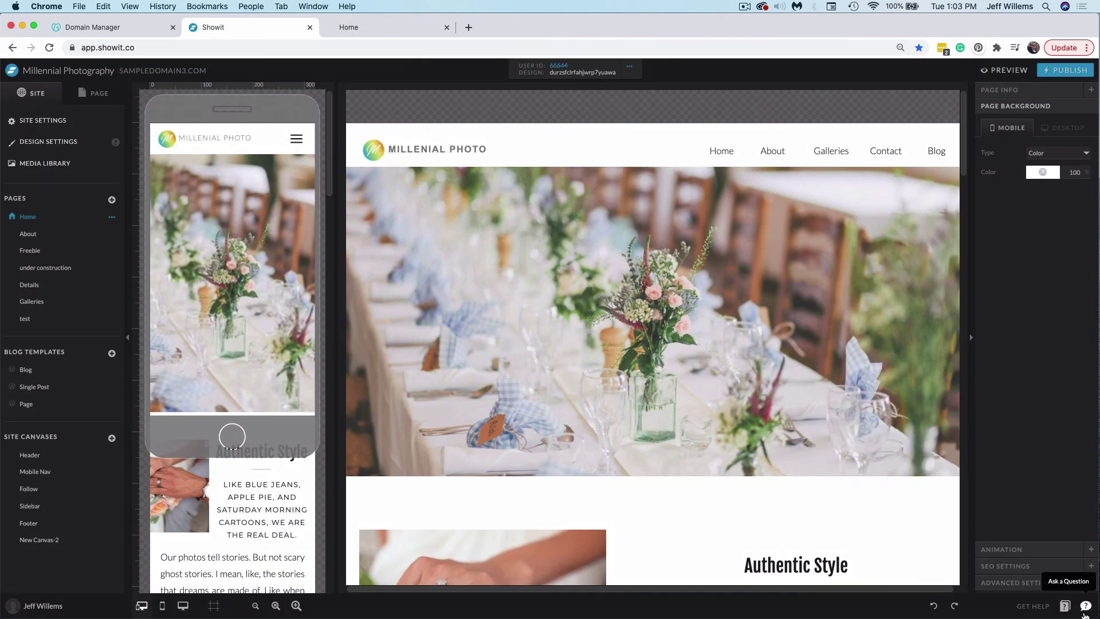